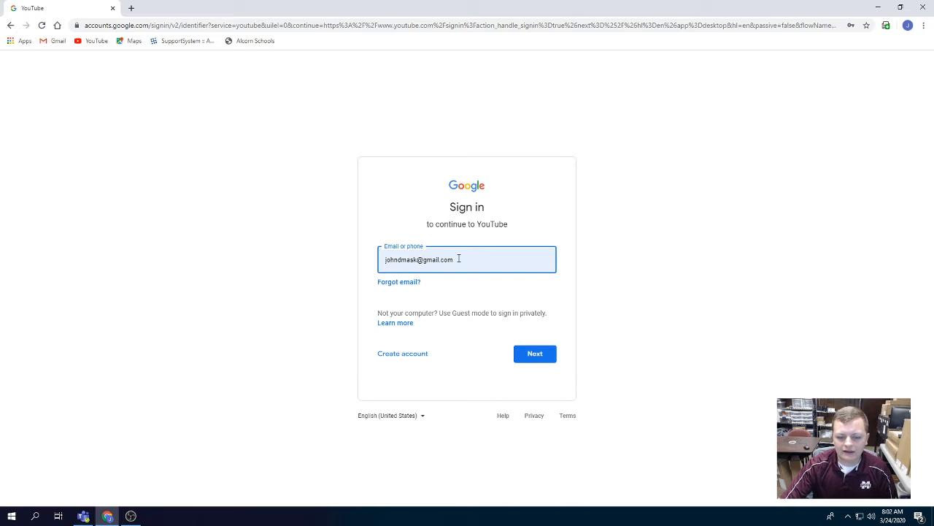
- Sign in to YouTube with the Google account's e-mail address and password
{"action": "left_click", "coordinate": [544, 354]}
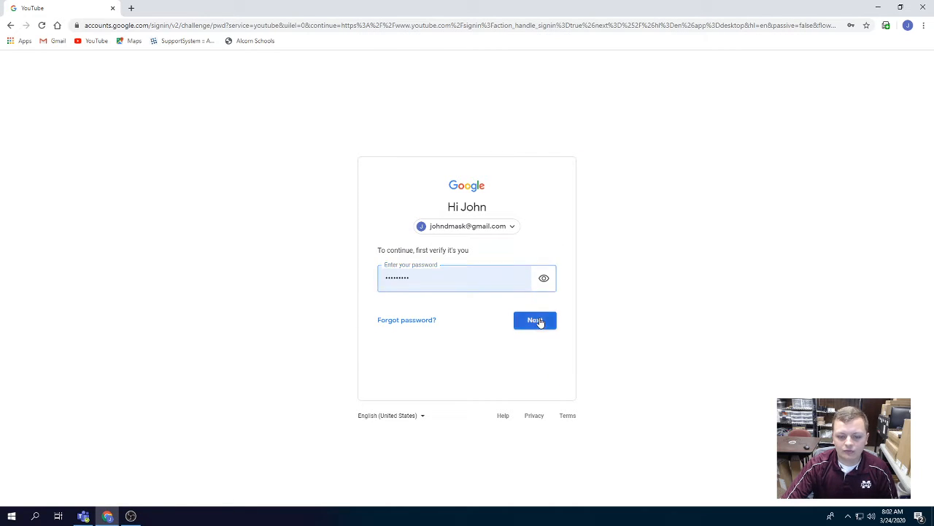
{"action": "left_click", "coordinate": [537, 321]}
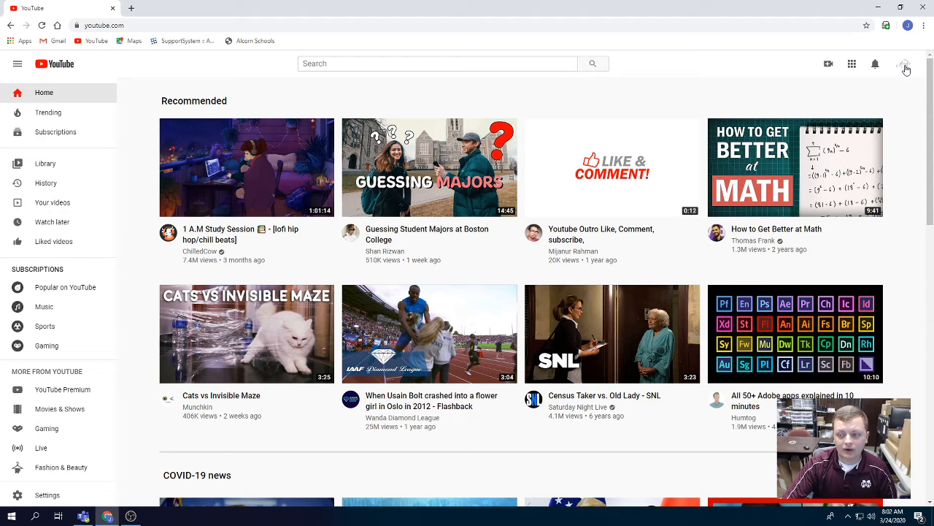
- Start a video upload and choose the Chrome Extensions video from the Downloads folder
{"action": "left_click", "coordinate": [829, 67]}
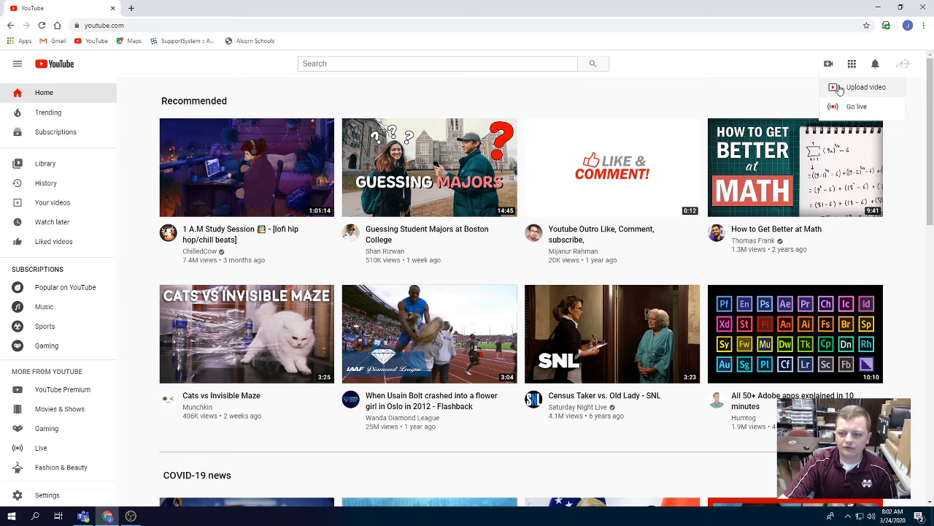
{"action": "left_click", "coordinate": [836, 87]}
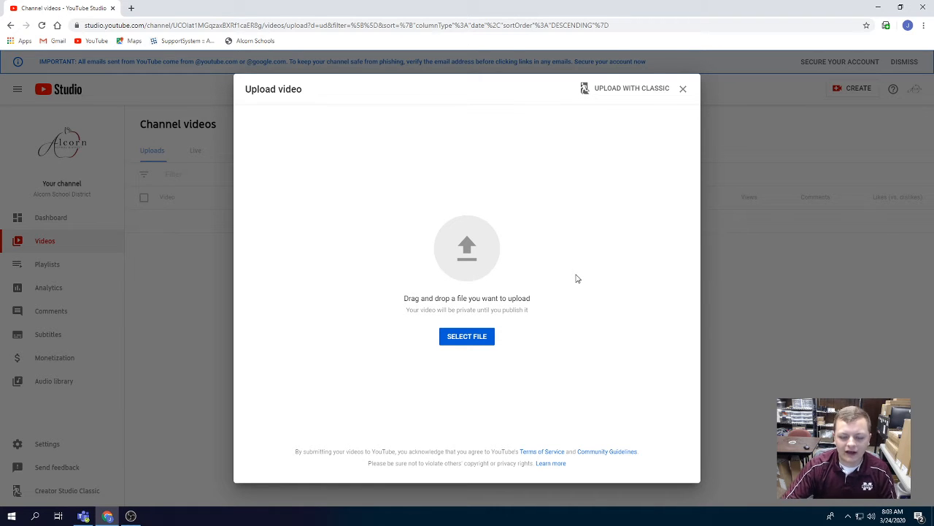
{"action": "left_click", "coordinate": [481, 339]}
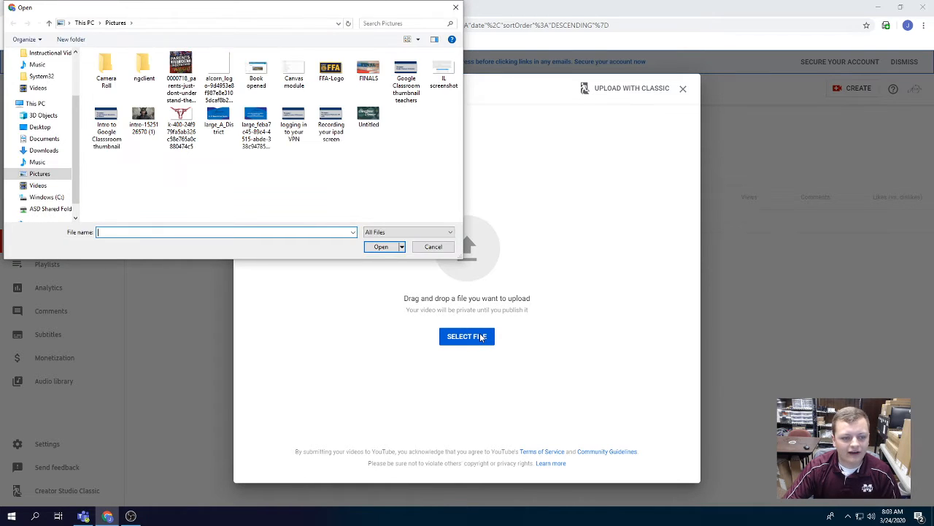
{"action": "left_click", "coordinate": [46, 151]}
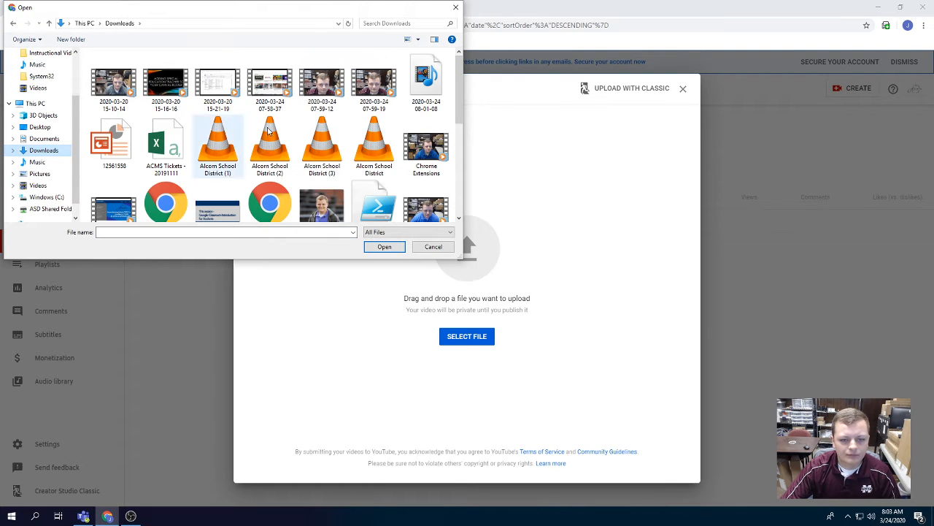
{"action": "left_click_drag", "start_coordinate": [460, 80], "coordinate": [459, 94]}
{"action": "left_click", "coordinate": [431, 126]}
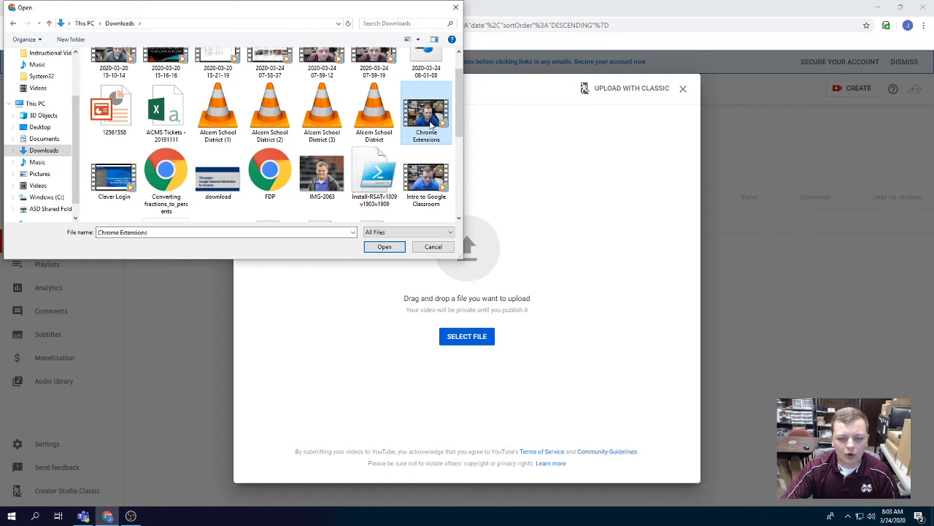
{"action": "left_click", "coordinate": [384, 247]}
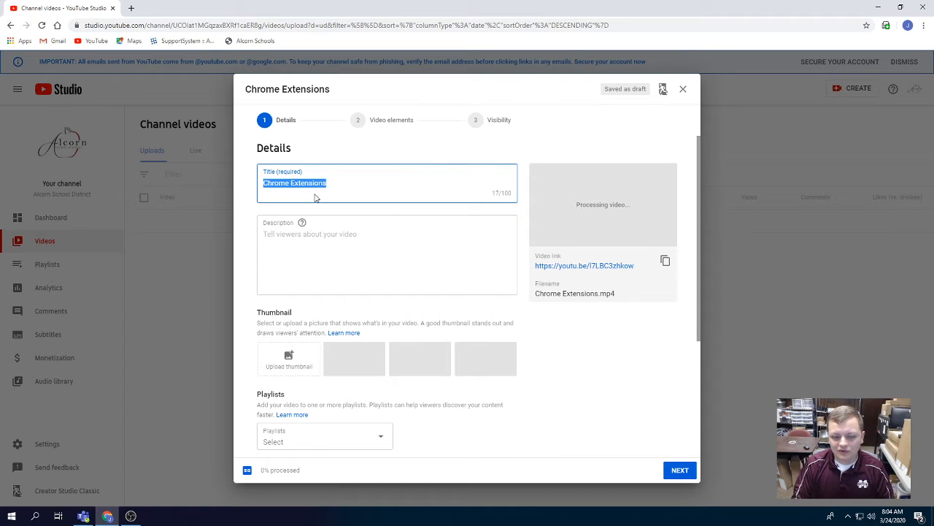
- Enter the video description "This video shows how to utilize Chrome Extensions."
{"action": "left_click", "coordinate": [326, 241]}
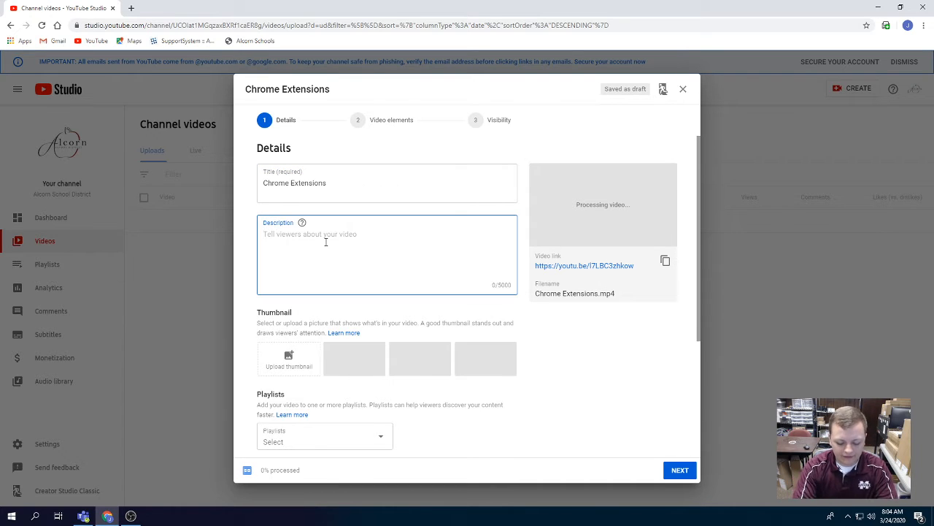
{"action": "type", "text": "This video "}
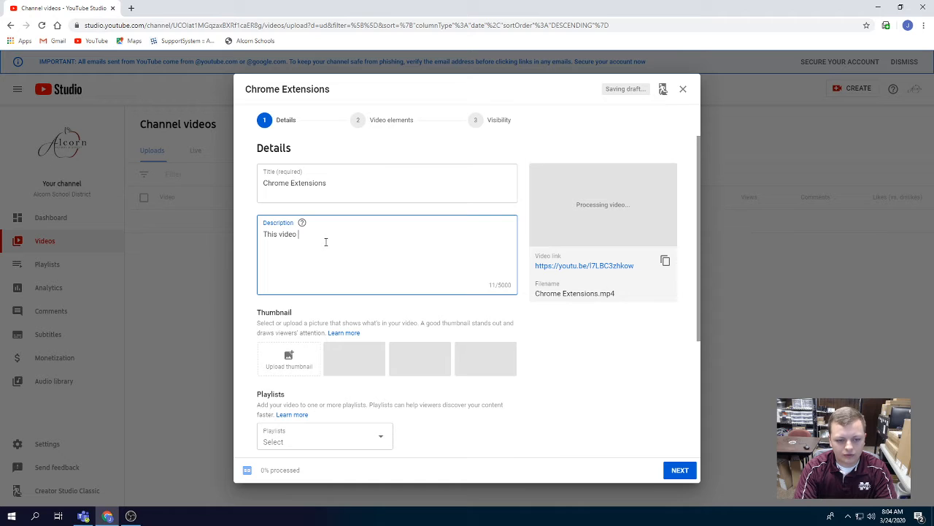
{"action": "type", "text": "shows h"}
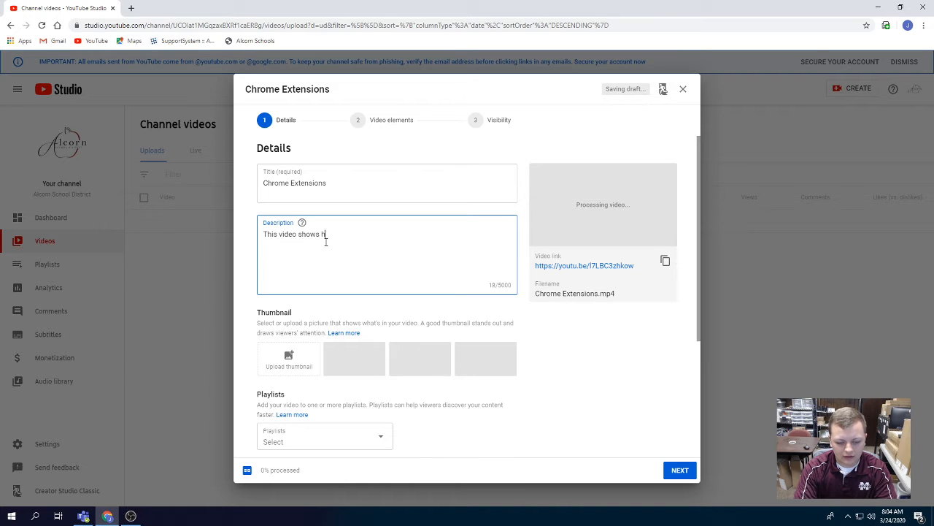
{"action": "type", "text": "wo to"}
{"action": "key", "text": "BackSpace"}
{"action": "key", "text": "BackSpace"}
{"action": "key", "text": "BackSpace"}
{"action": "key", "text": "BackSpace"}
{"action": "key", "text": "BackSpace"}
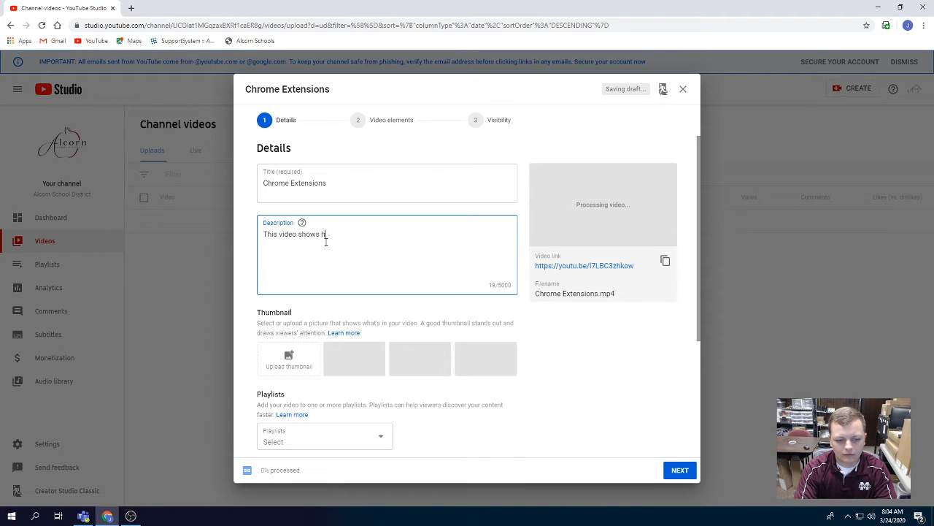
{"action": "type", "text": "ow to utiliz"}
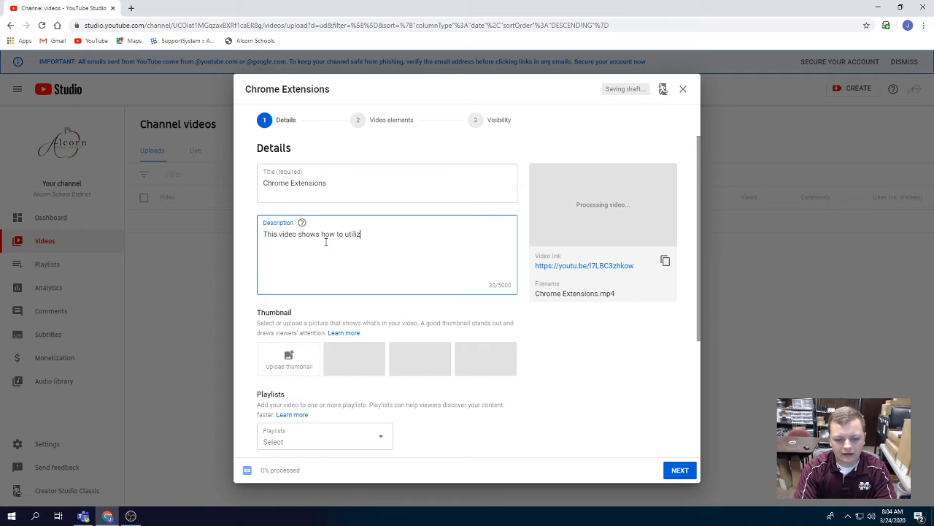
{"action": "type", "text": "e Chrome "}
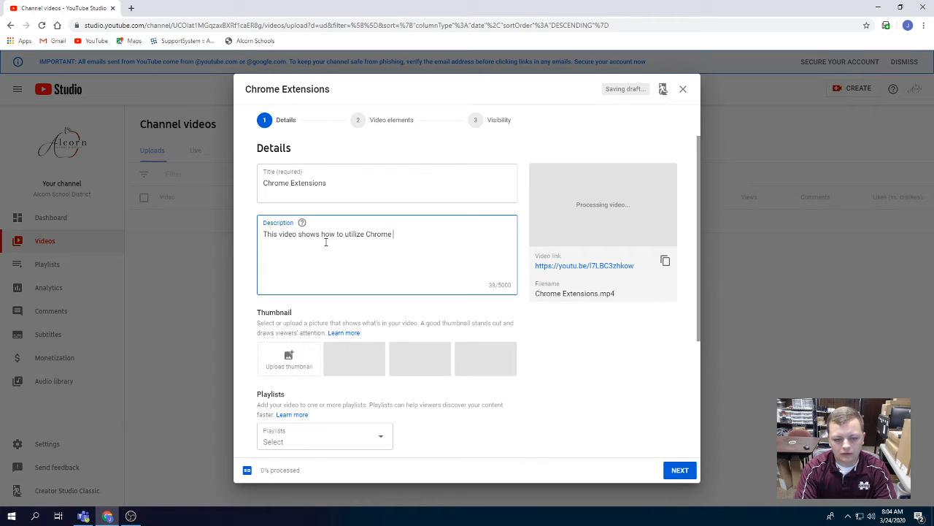
{"action": "type", "text": "Extension"}
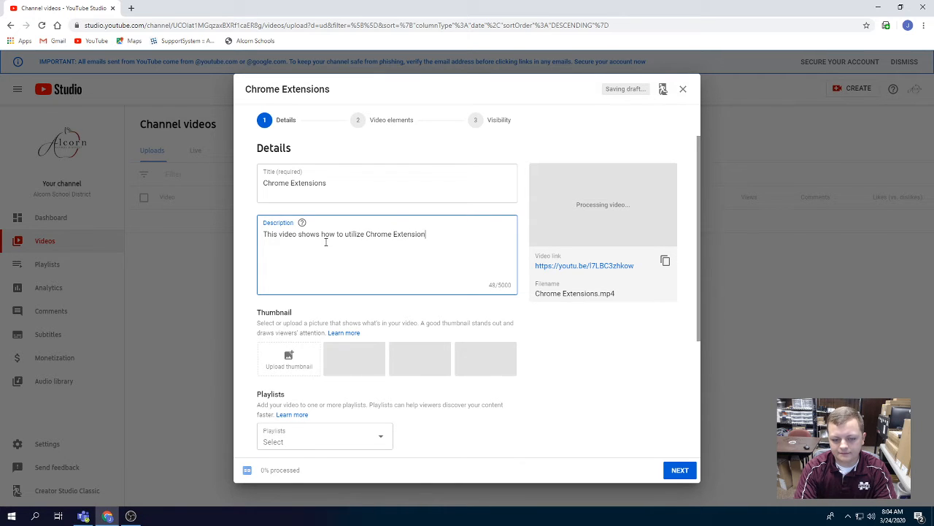
{"action": "type", "text": "s."}
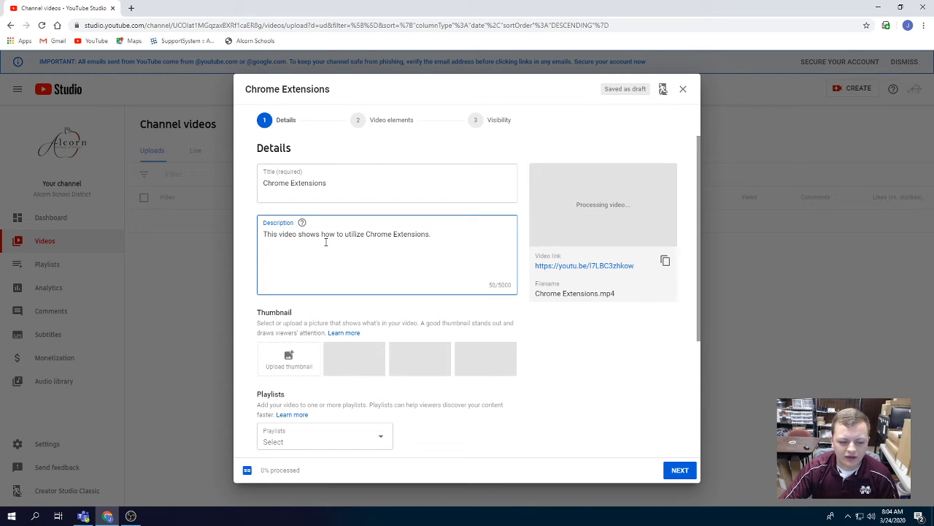
- Check which playlists are available for the video without selecting one
{"action": "scroll", "coordinate": [382, 251], "scroll_direction": "down", "scroll_amount": 2}
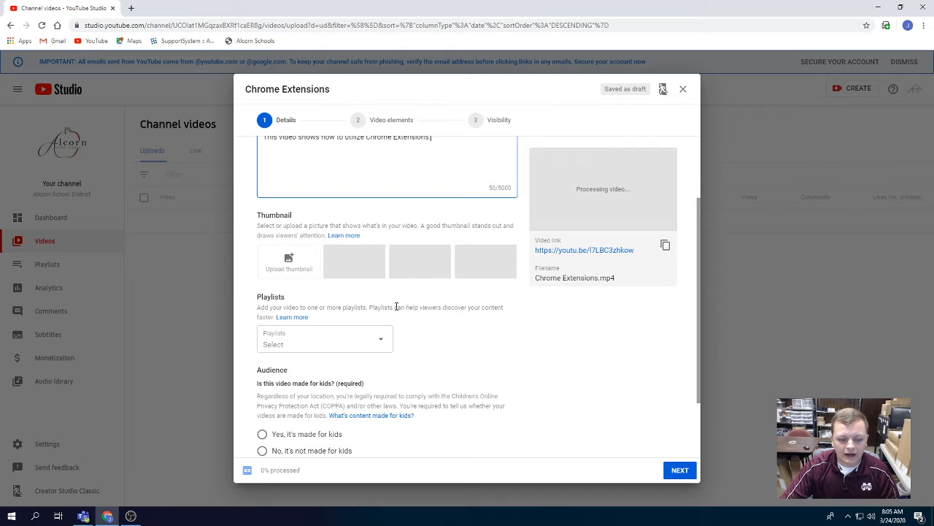
{"action": "scroll", "coordinate": [395, 306], "scroll_direction": "down", "scroll_amount": 1}
{"action": "left_click", "coordinate": [381, 292]}
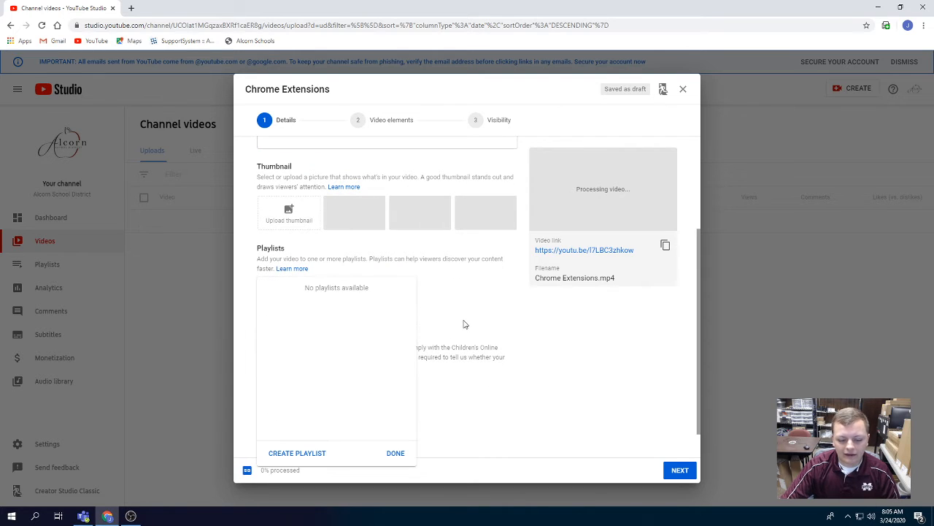
{"action": "left_click", "coordinate": [396, 454]}
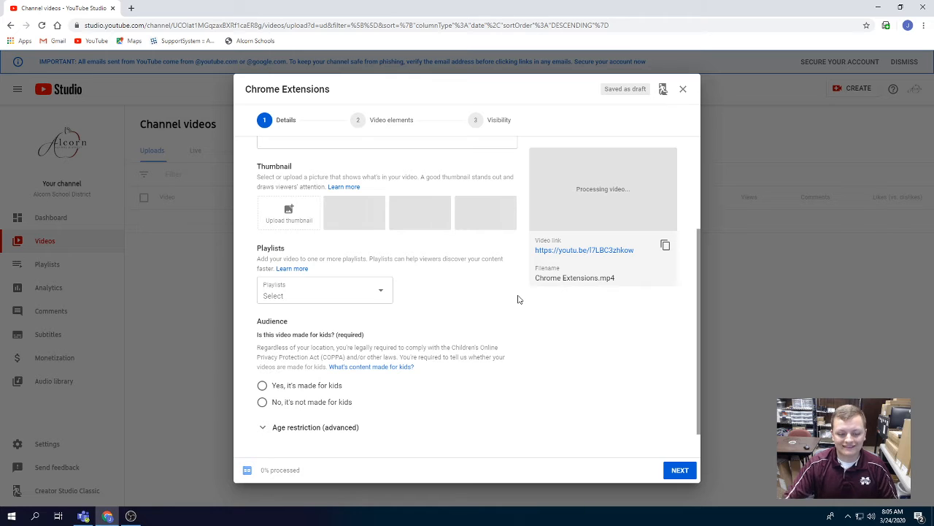
- Mark the video as not made for kids and review the advanced age restriction choices
{"action": "scroll", "coordinate": [496, 296], "scroll_direction": "down", "scroll_amount": 1}
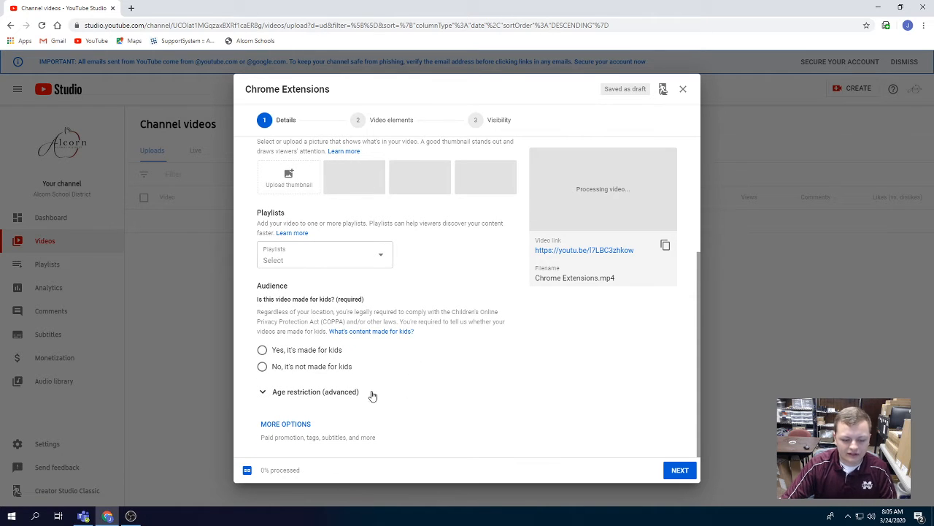
{"action": "left_click", "coordinate": [262, 367]}
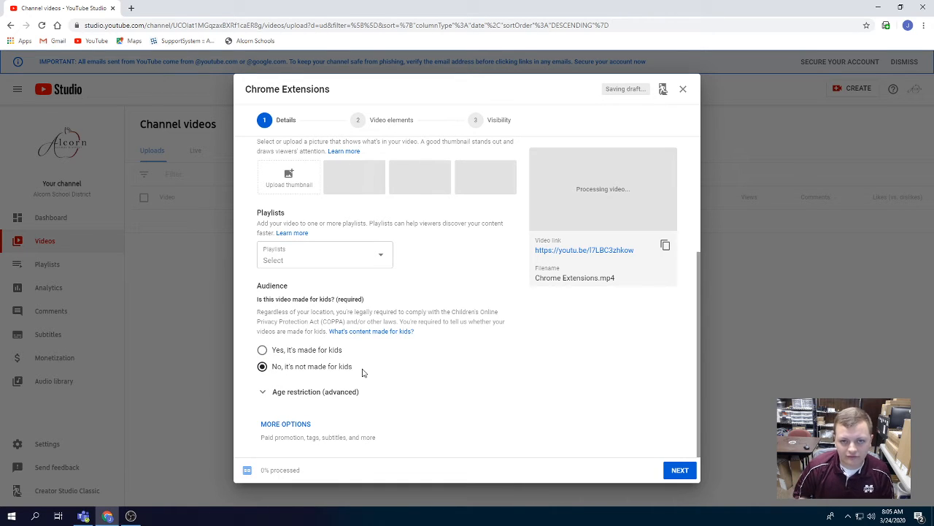
{"action": "left_click", "coordinate": [299, 392]}
{"action": "scroll", "coordinate": [394, 387], "scroll_direction": "down", "scroll_amount": 2}
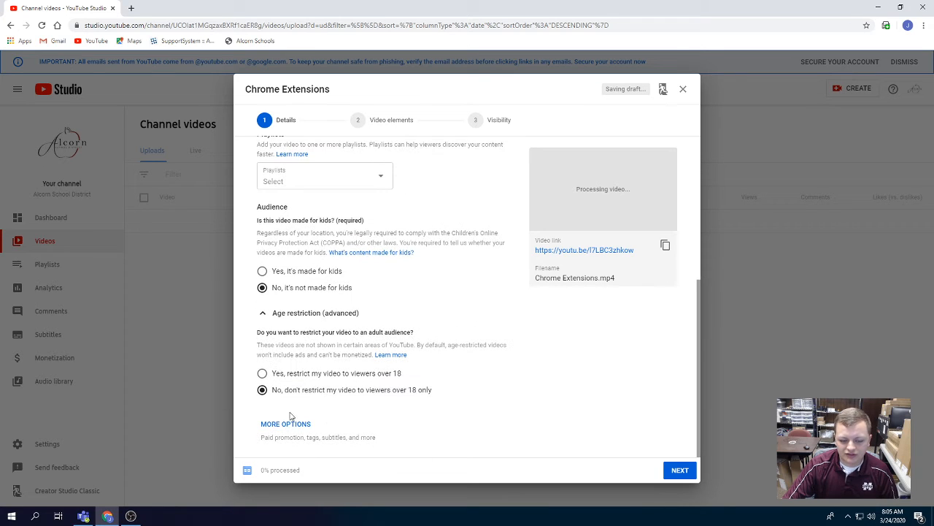
{"action": "left_click", "coordinate": [310, 314]}
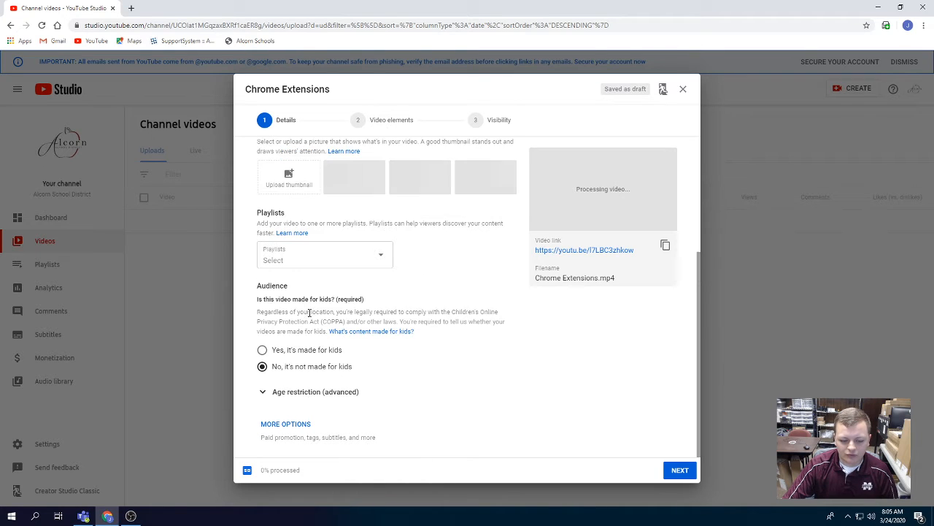
- Show the additional video options and set the category to Education
{"action": "left_click", "coordinate": [300, 426]}
{"action": "scroll", "coordinate": [398, 300], "scroll_direction": "down", "scroll_amount": 3}
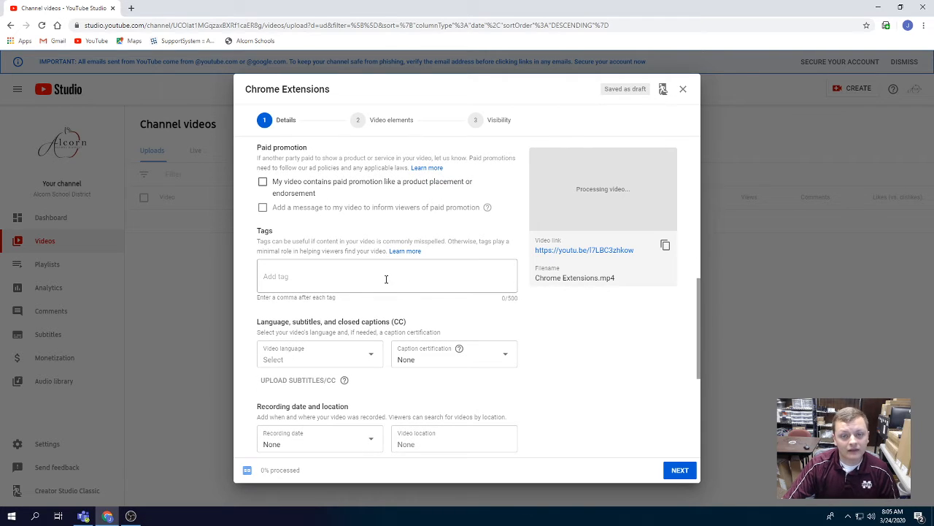
{"action": "scroll", "coordinate": [416, 356], "scroll_direction": "down", "scroll_amount": 3}
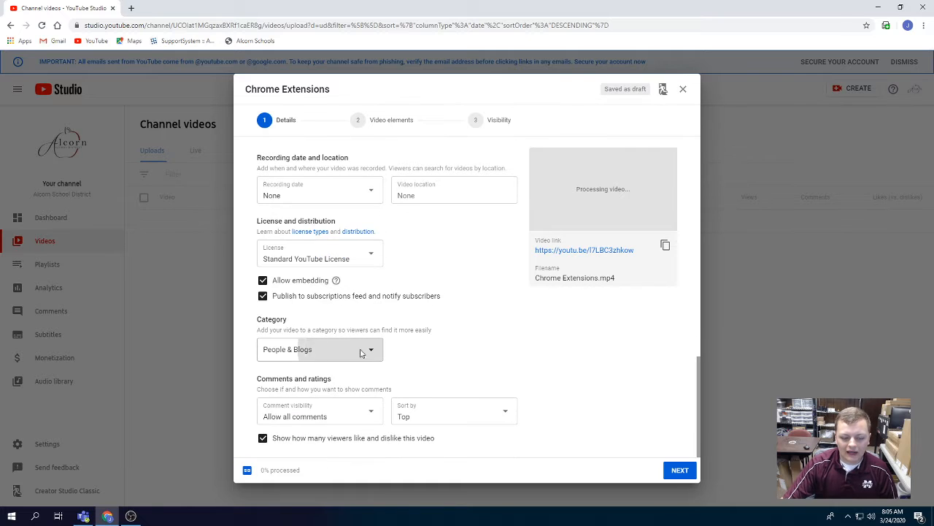
{"action": "left_click", "coordinate": [359, 350]}
{"action": "left_click", "coordinate": [321, 297]}
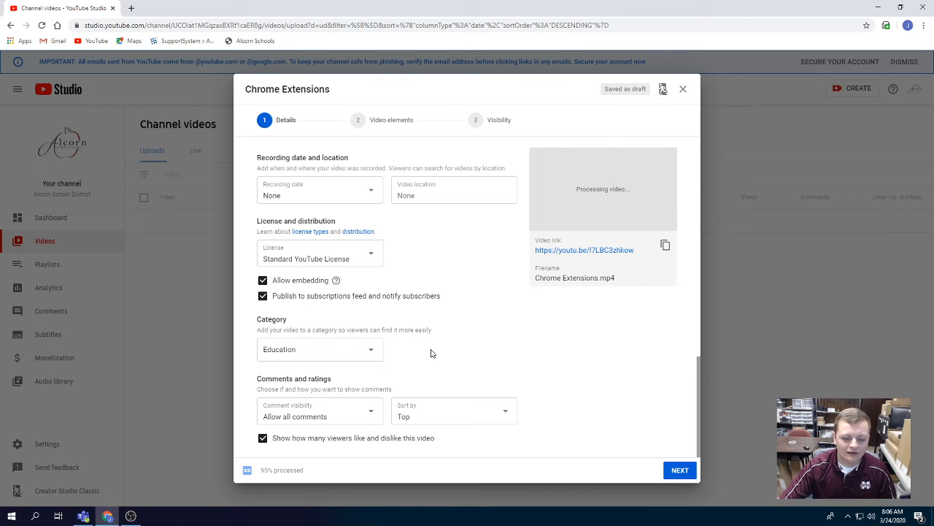
- Set the comment visibility to Disable comments and continue to the video elements stage
{"action": "left_click", "coordinate": [369, 412]}
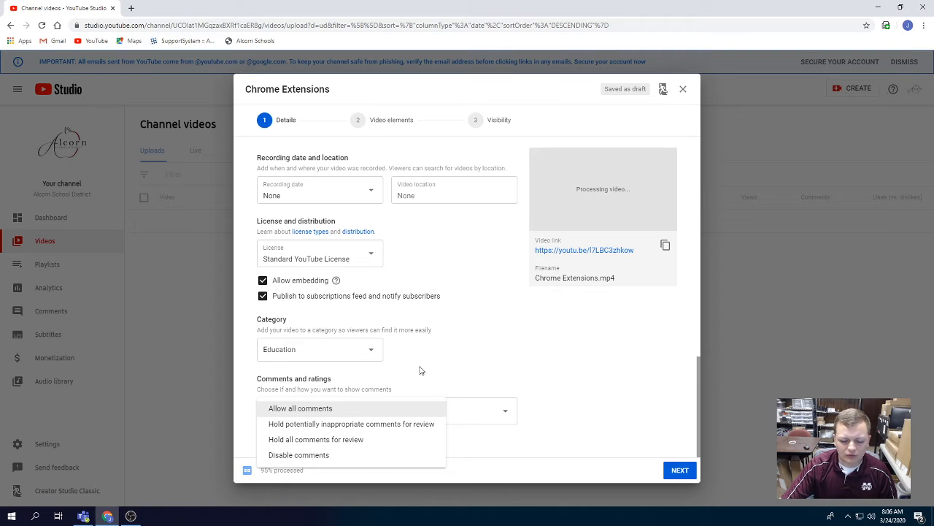
{"action": "left_click", "coordinate": [371, 453]}
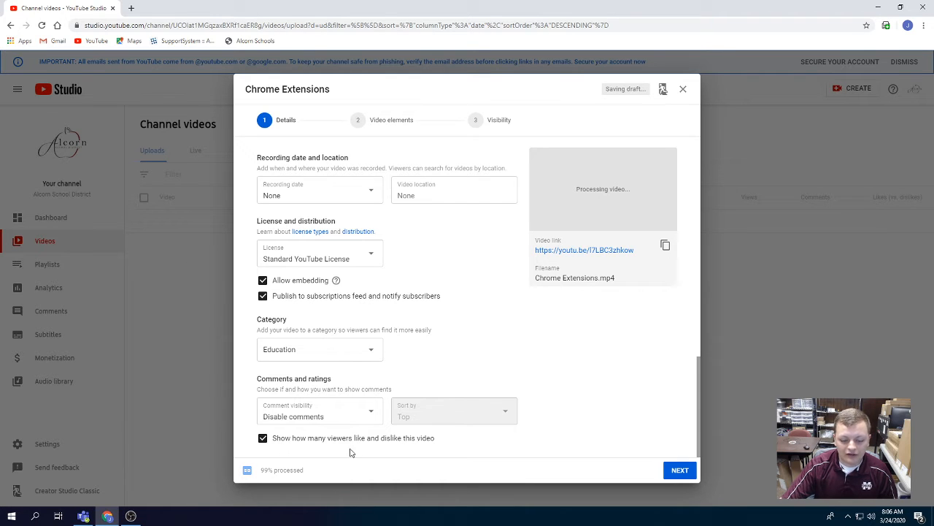
{"action": "left_click", "coordinate": [679, 470]}
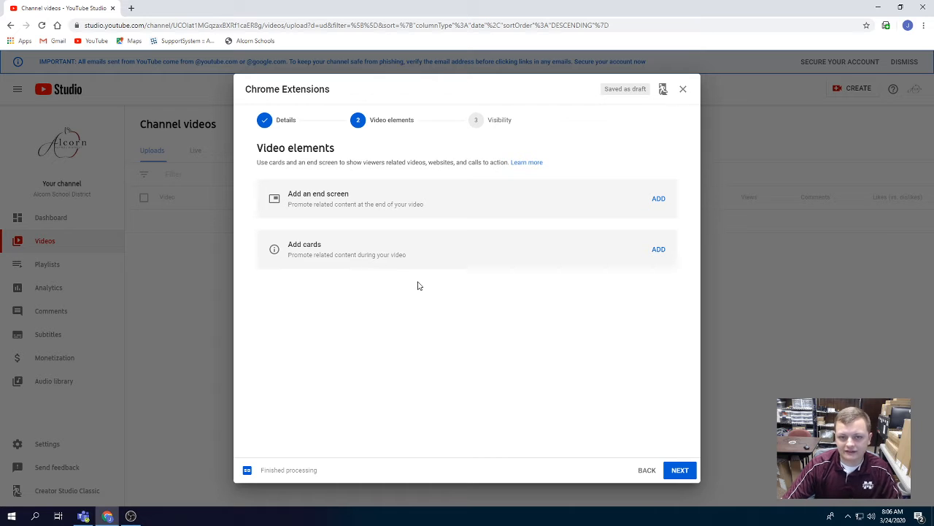
- Skip the end screen and cards, then publish the video with its visibility set to Public
{"action": "left_click", "coordinate": [688, 471]}
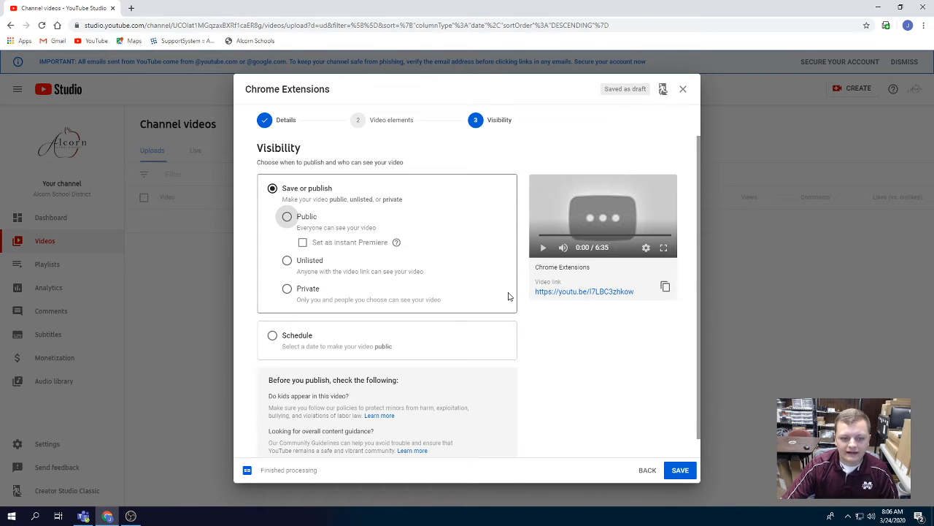
{"action": "scroll", "coordinate": [489, 211], "scroll_direction": "down", "scroll_amount": 1}
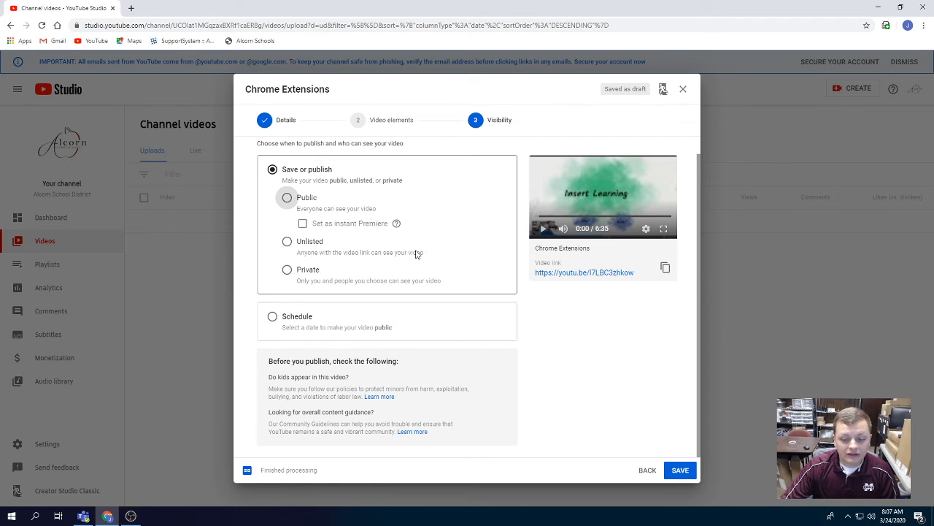
{"action": "left_click", "coordinate": [288, 198]}
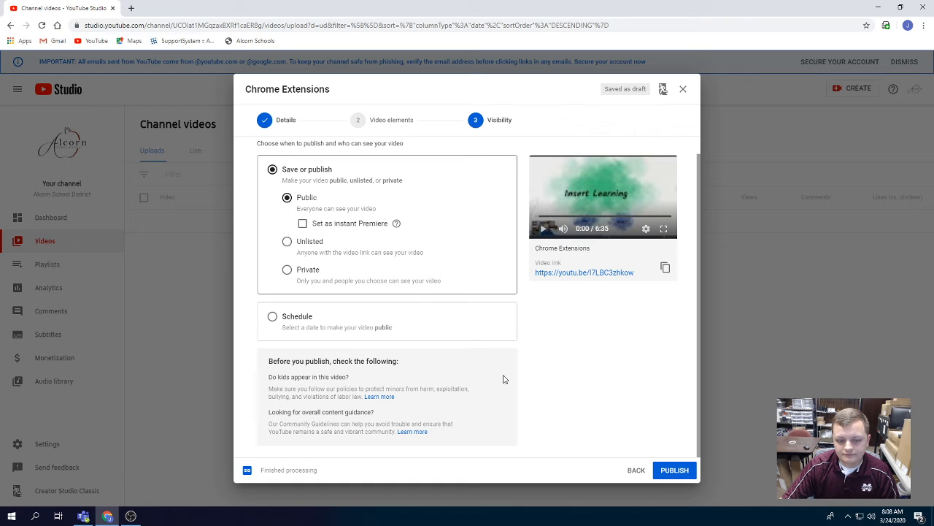
{"action": "left_click", "coordinate": [676, 471]}
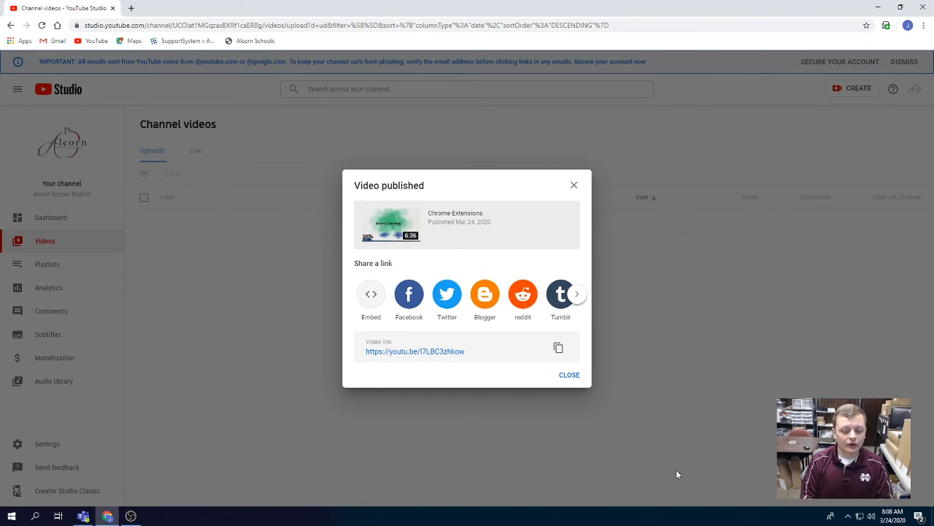
- Look through the sharing services for the published video and copy its video link
{"action": "left_click", "coordinate": [576, 296]}
{"action": "left_click", "coordinate": [576, 296]}
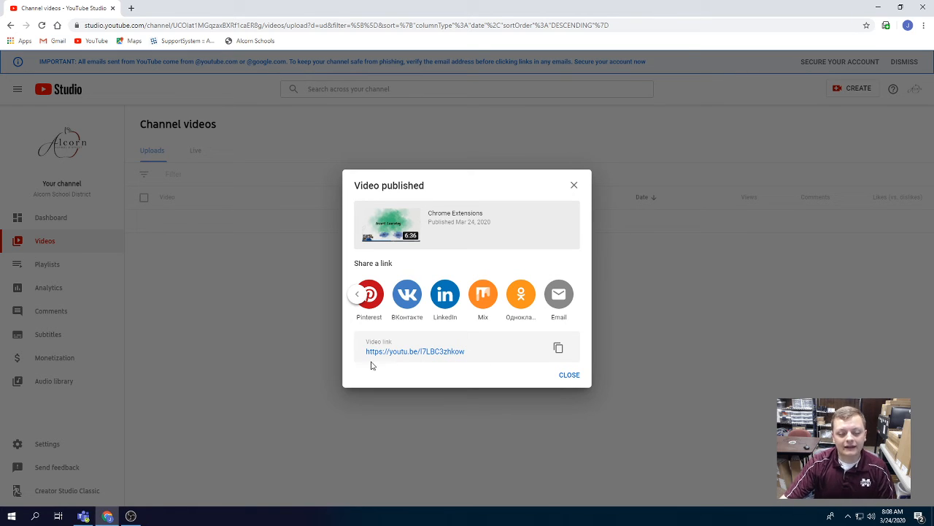
{"action": "left_click", "coordinate": [558, 350]}
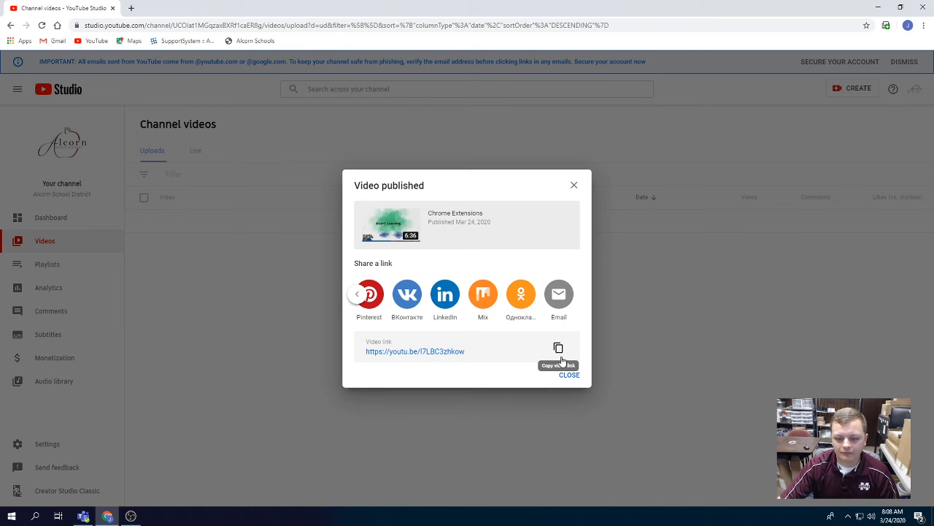
- Close the published-video dialog and open the details of the Chrome Extensions video from the channel's uploads
{"action": "left_click", "coordinate": [574, 378]}
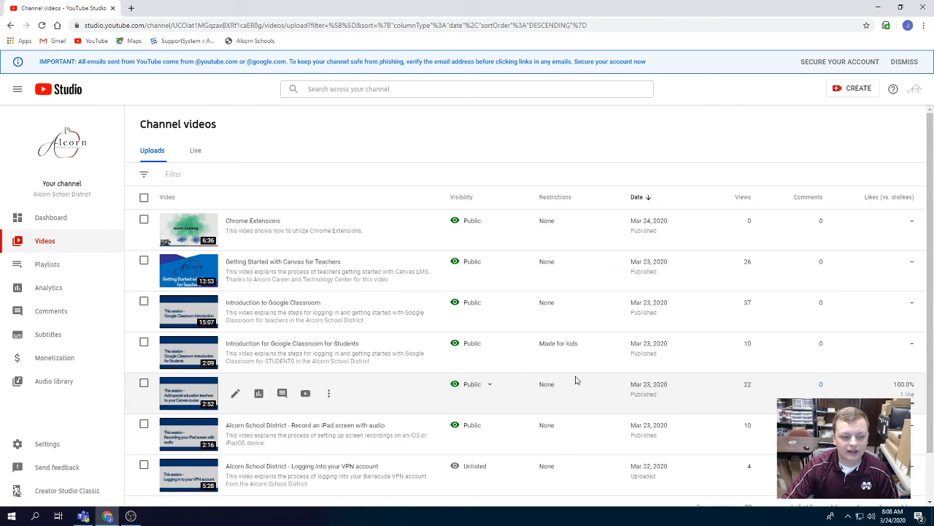
{"action": "scroll", "coordinate": [365, 248], "scroll_direction": "down", "scroll_amount": 2}
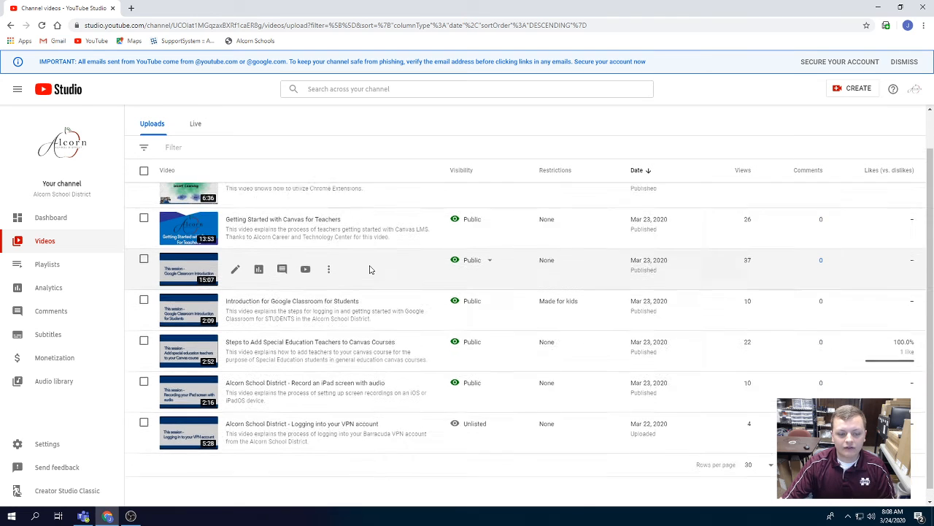
{"action": "scroll", "coordinate": [387, 299], "scroll_direction": "up", "scroll_amount": 1}
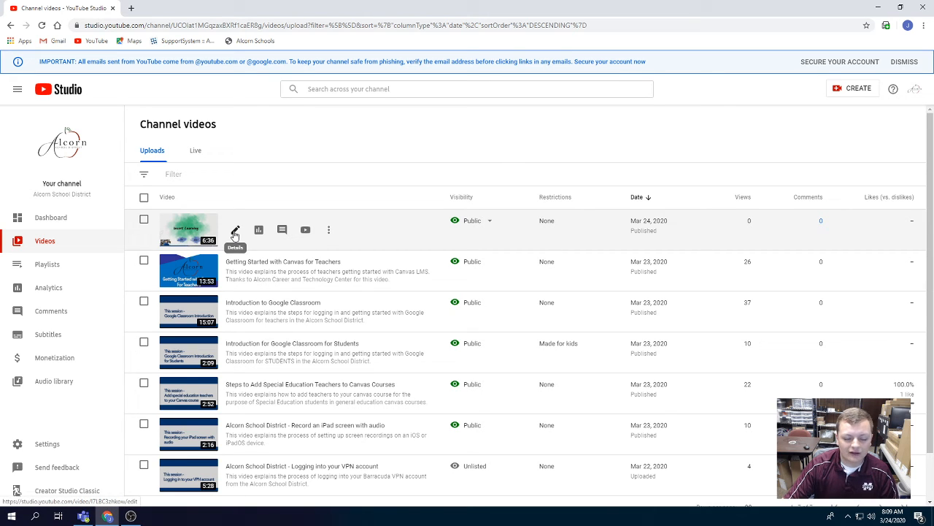
{"action": "left_click", "coordinate": [235, 232]}
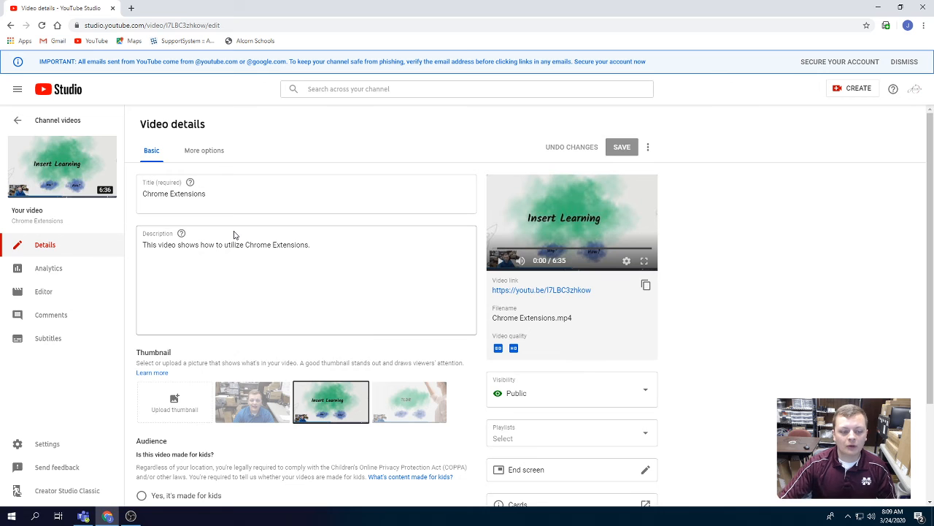
- Review the Chrome Extensions video's basic details and additional options, and view its analytics overview
{"action": "scroll", "coordinate": [233, 234], "scroll_direction": "down", "scroll_amount": 2}
{"action": "scroll", "coordinate": [237, 249], "scroll_direction": "up", "scroll_amount": 2}
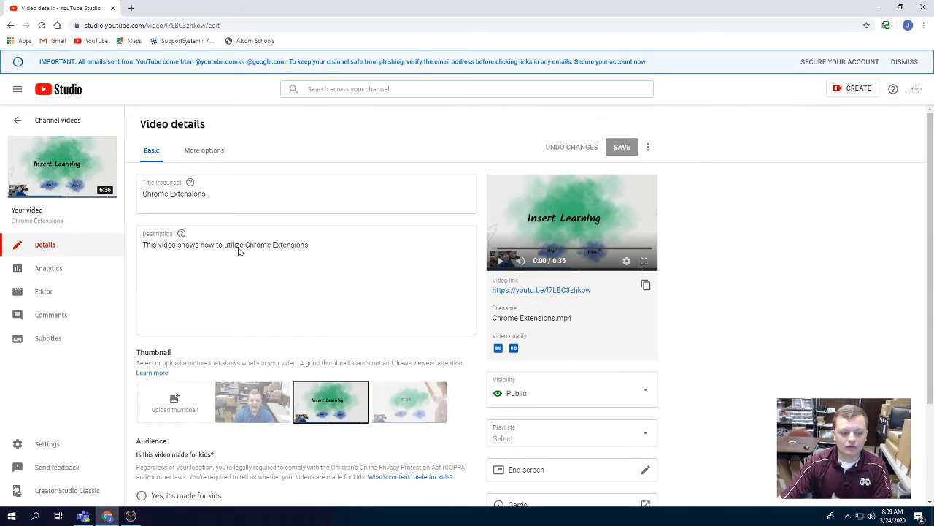
{"action": "scroll", "coordinate": [239, 248], "scroll_direction": "down", "scroll_amount": 2}
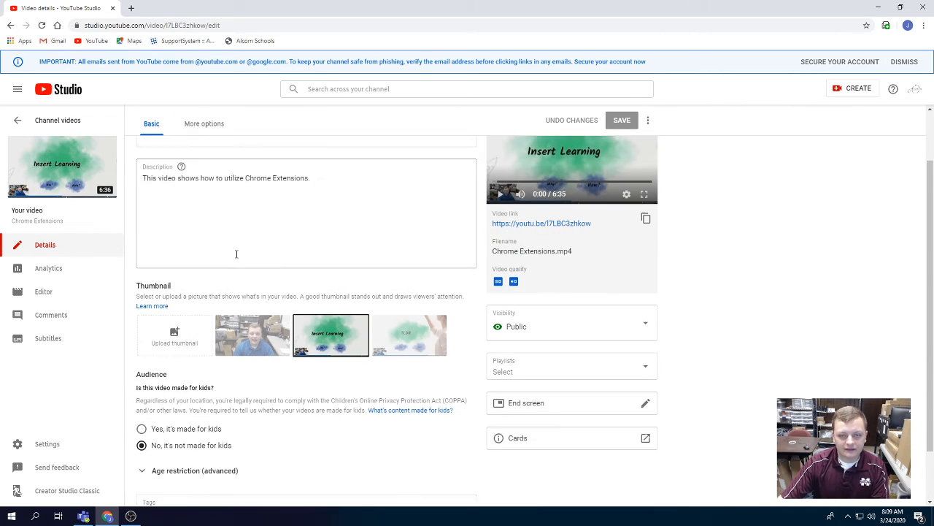
{"action": "scroll", "coordinate": [244, 293], "scroll_direction": "down", "scroll_amount": 1}
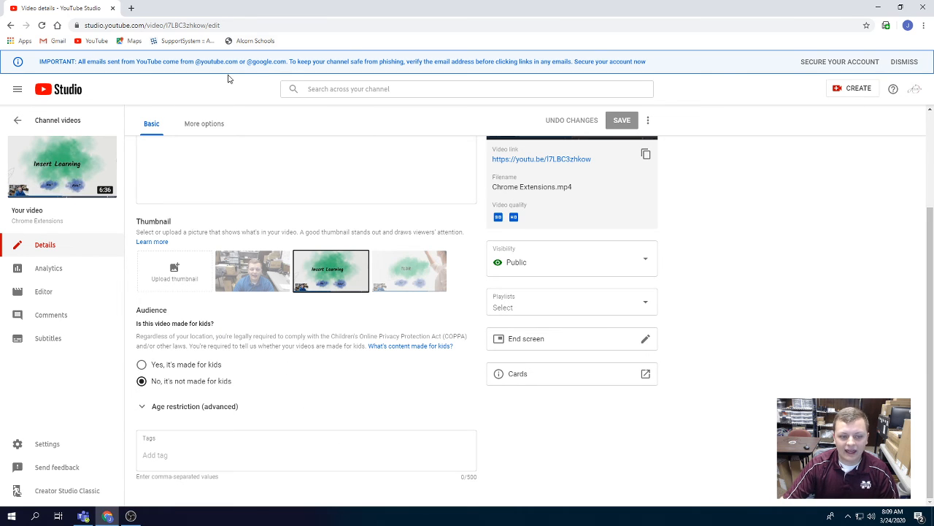
{"action": "left_click", "coordinate": [206, 125]}
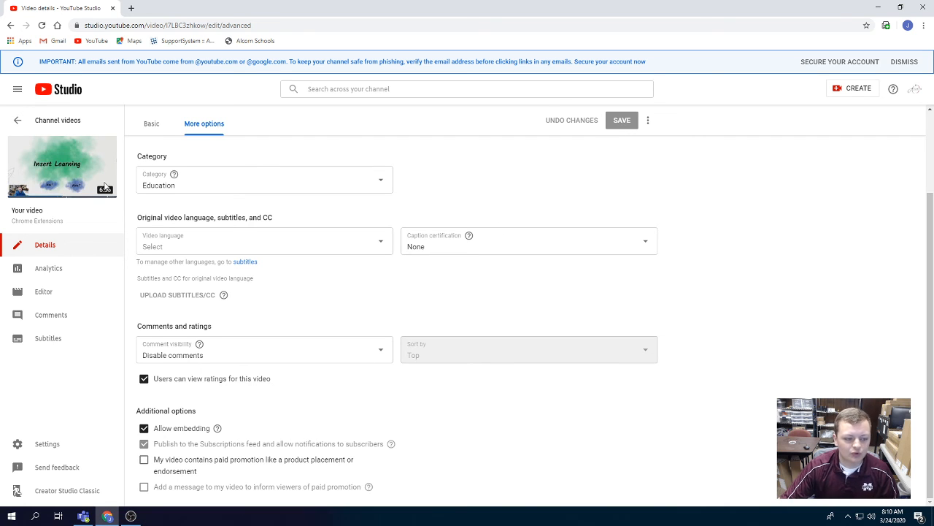
{"action": "left_click", "coordinate": [30, 272]}
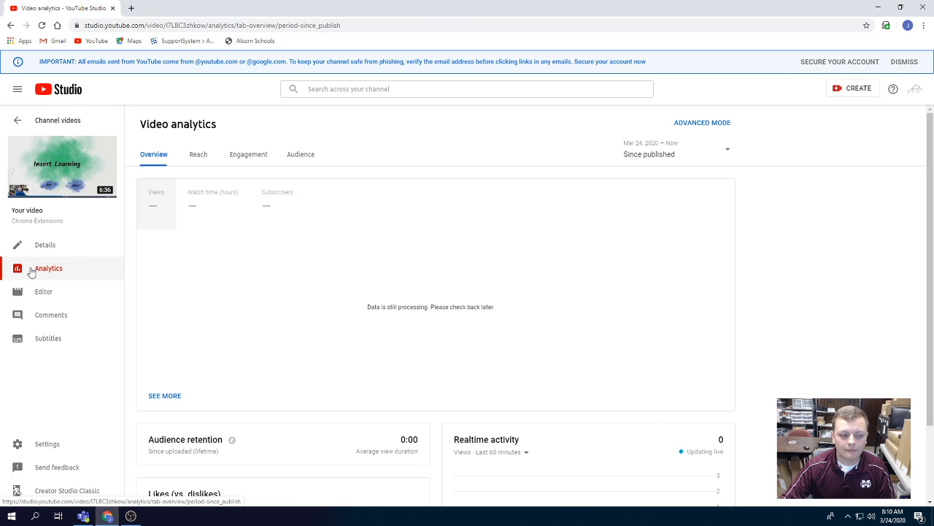
- Look through the upload defaults and the channel's basic info in the settings, and leave them without saving
{"action": "left_click", "coordinate": [46, 454]}
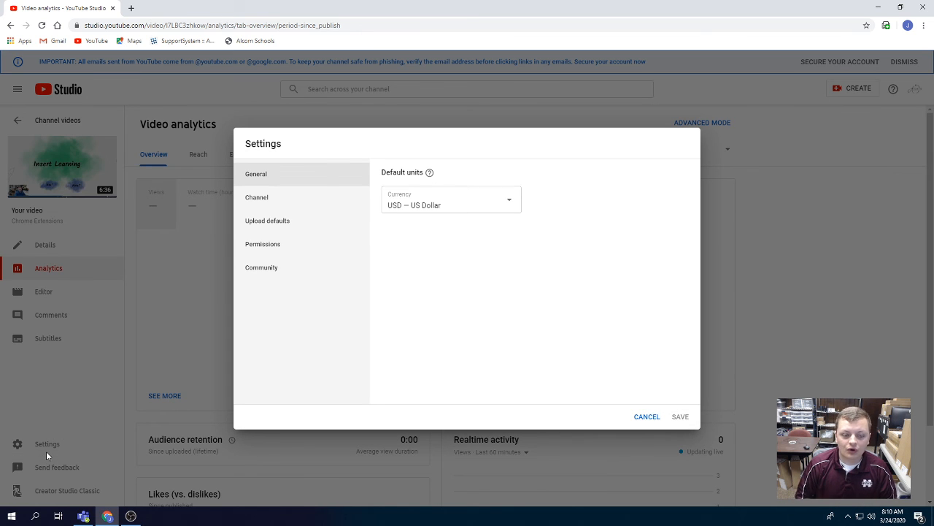
{"action": "left_click", "coordinate": [298, 221]}
{"action": "left_click", "coordinate": [288, 199]}
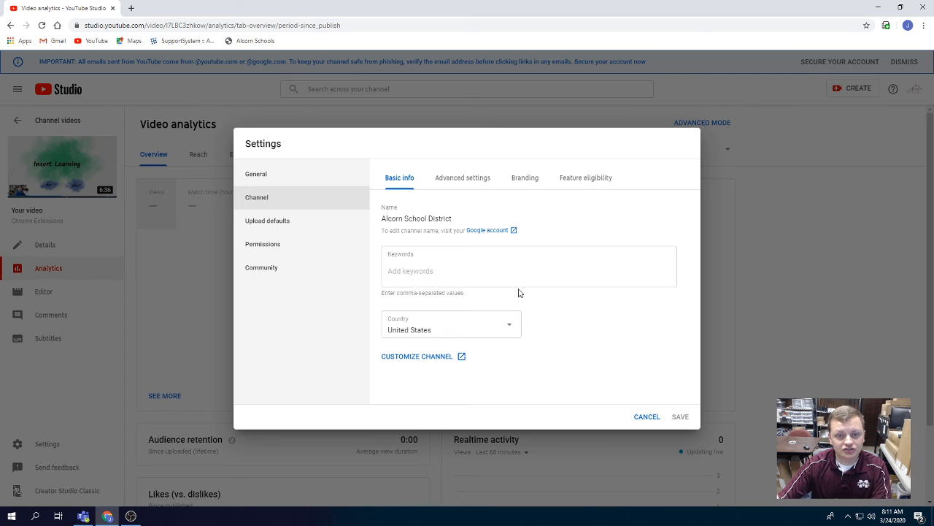
{"action": "left_click", "coordinate": [647, 418]}
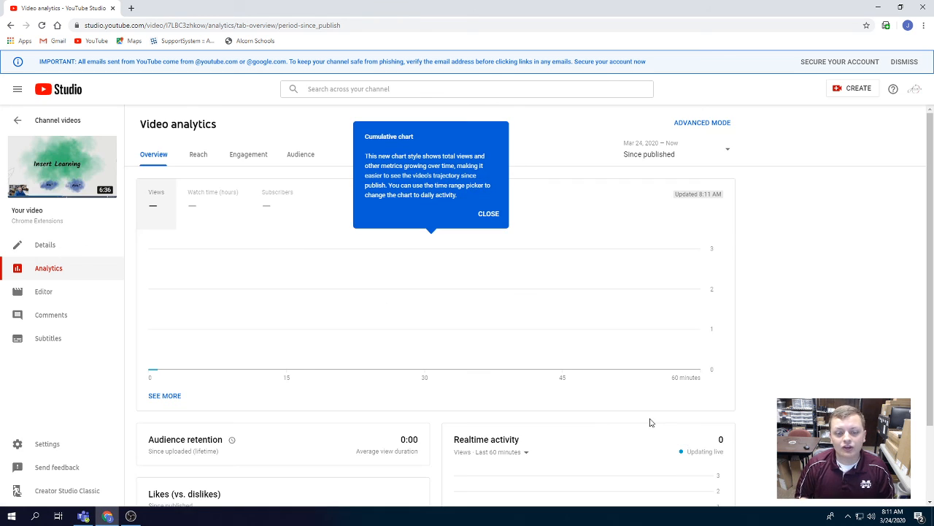